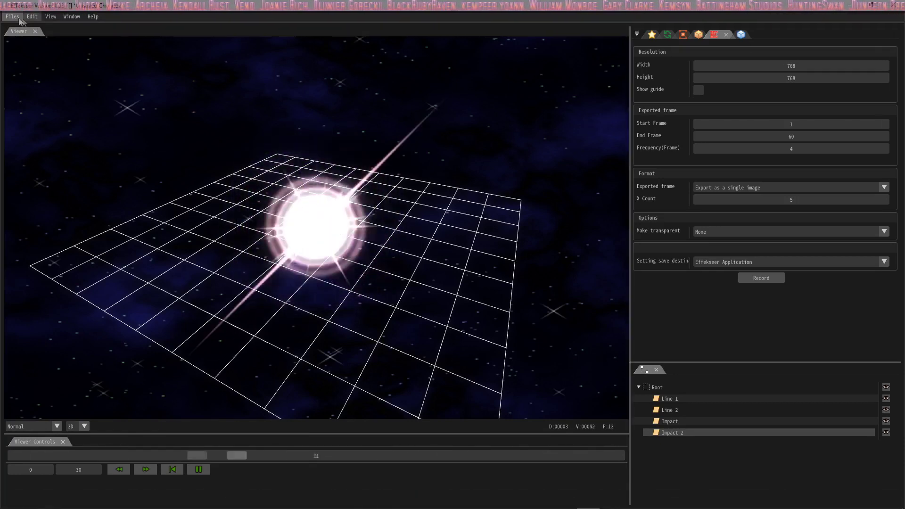
# - Show the Recorder settings, enable the resolution guide, and shift the view to centre the effect within the guide
pyautogui.click(69, 17)
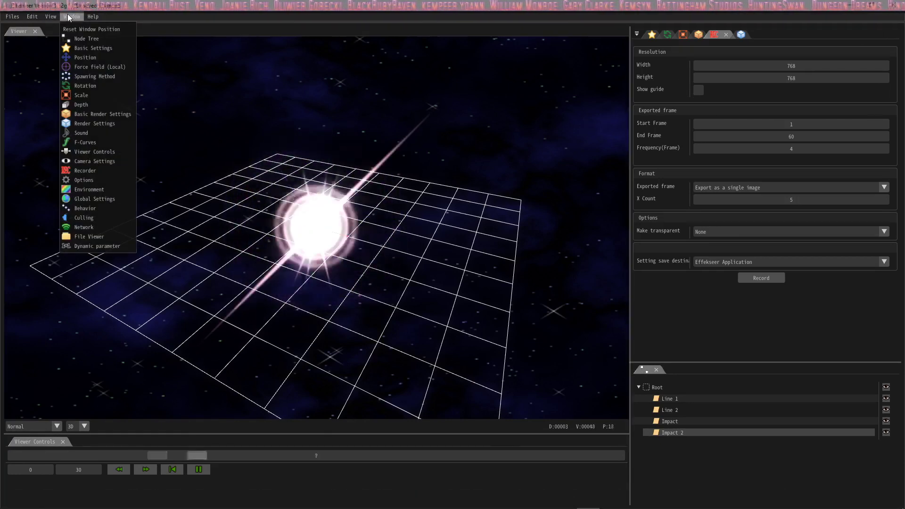
pyautogui.click(96, 170)
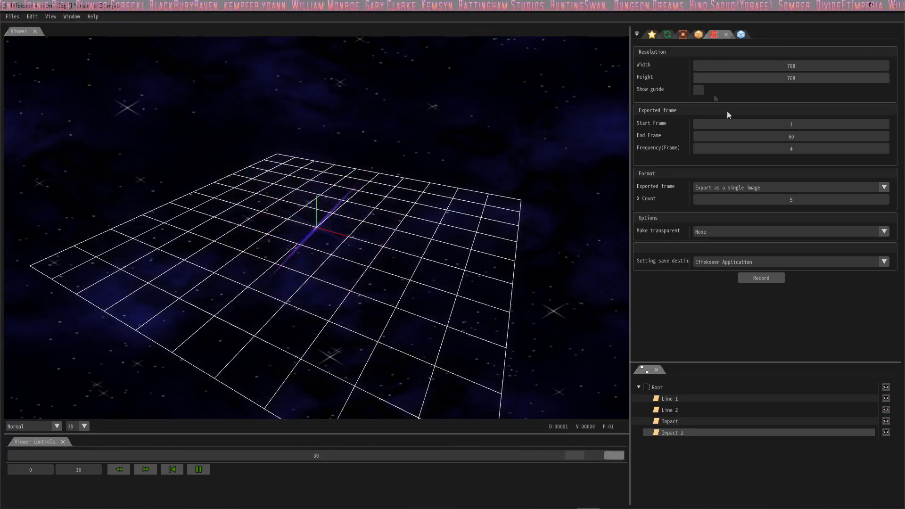
pyautogui.click(699, 90)
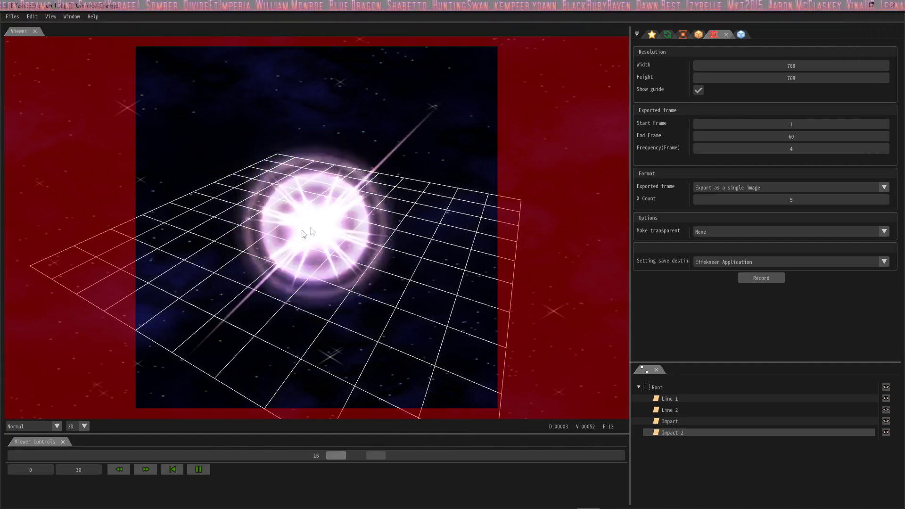
pyautogui.moveTo(359, 215); pyautogui.dragTo(362, 214, button='middle')
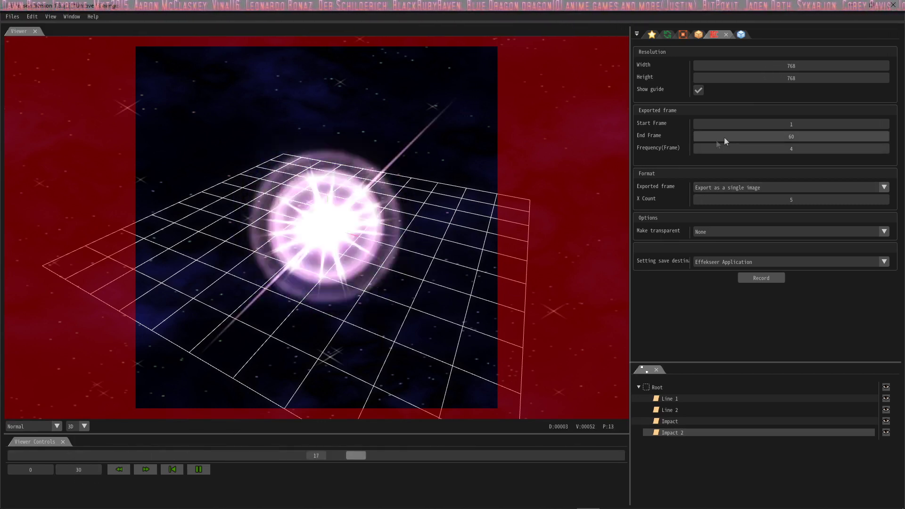
# - Set the exported frame range's End Frame to 30 and the Frequency to 1
pyautogui.doubleClick(794, 137)
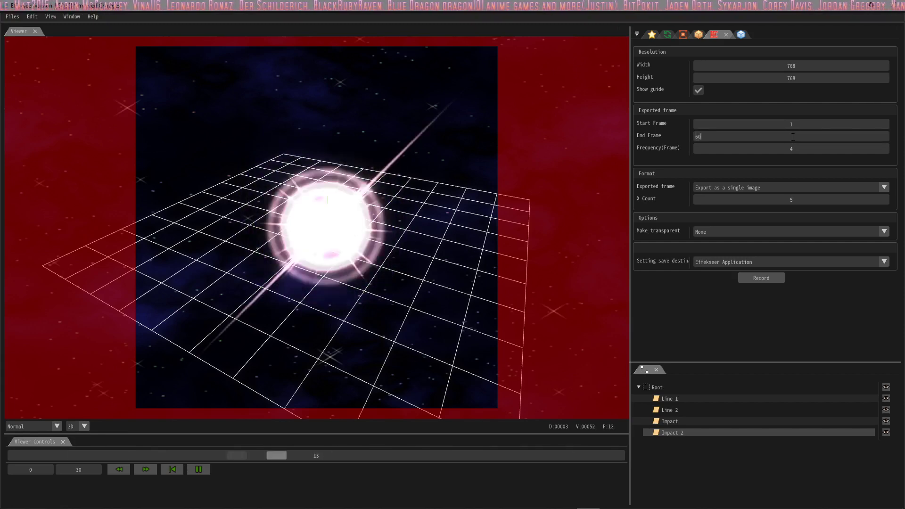
pyautogui.write('3')
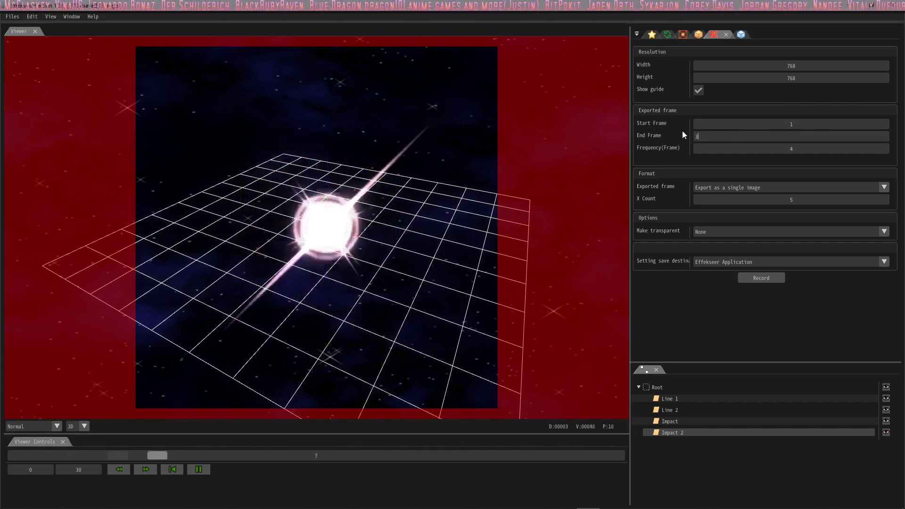
pyautogui.write('0')
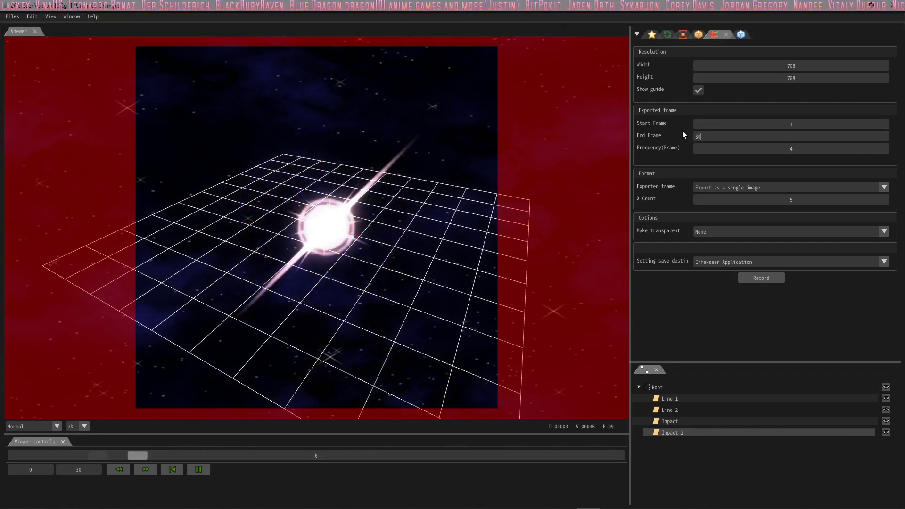
pyautogui.doubleClick(721, 149)
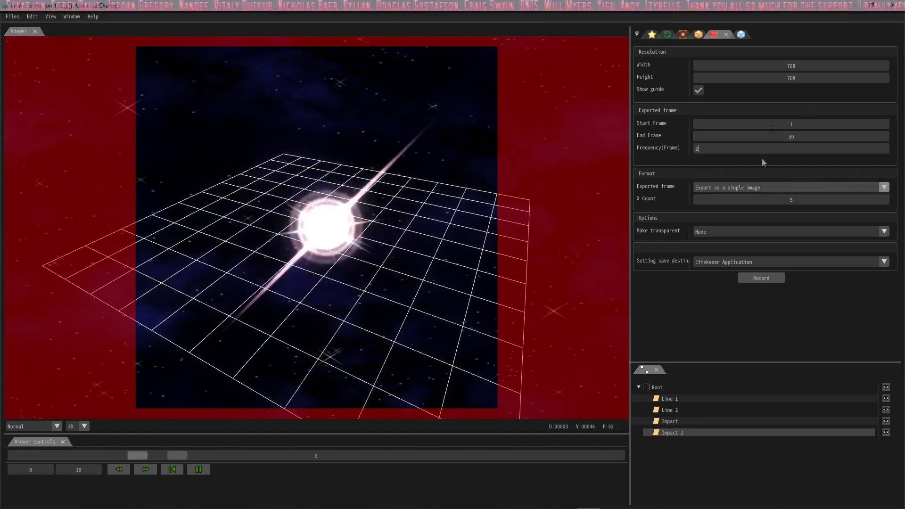
pyautogui.click(729, 137)
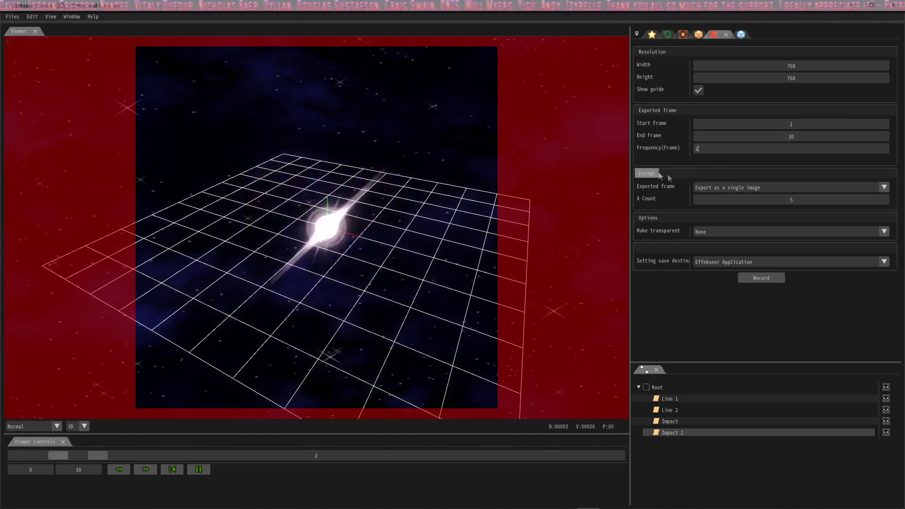
pyautogui.click(700, 150)
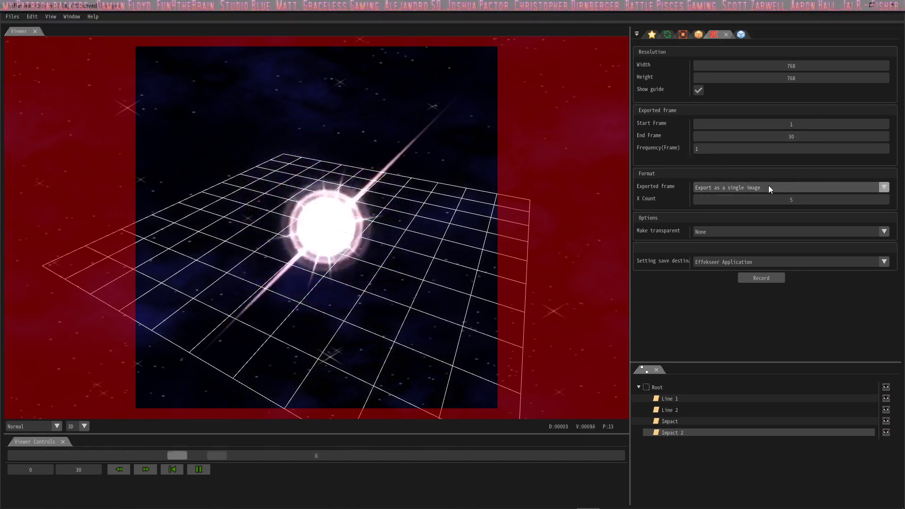
# - Set the recording to export as a single image with an X Count of 5 and transparency by Generate alpha
pyautogui.click(728, 186)
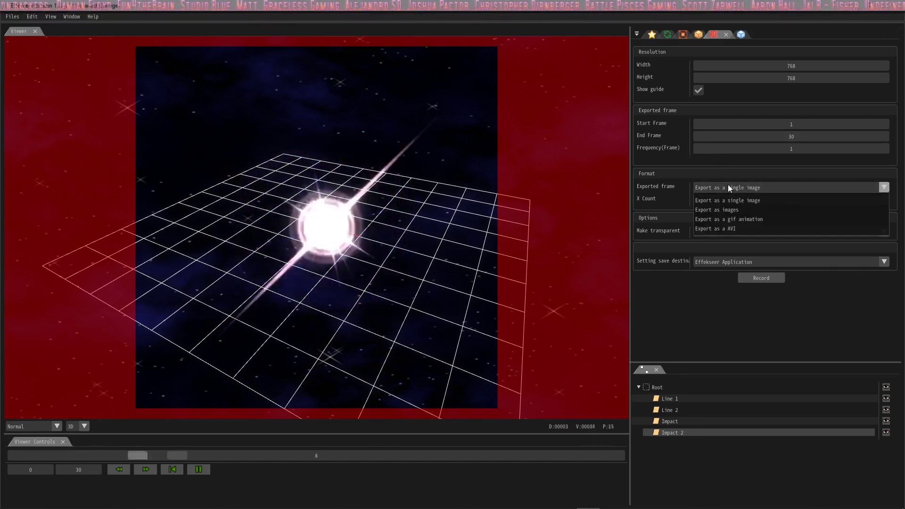
pyautogui.click(746, 201)
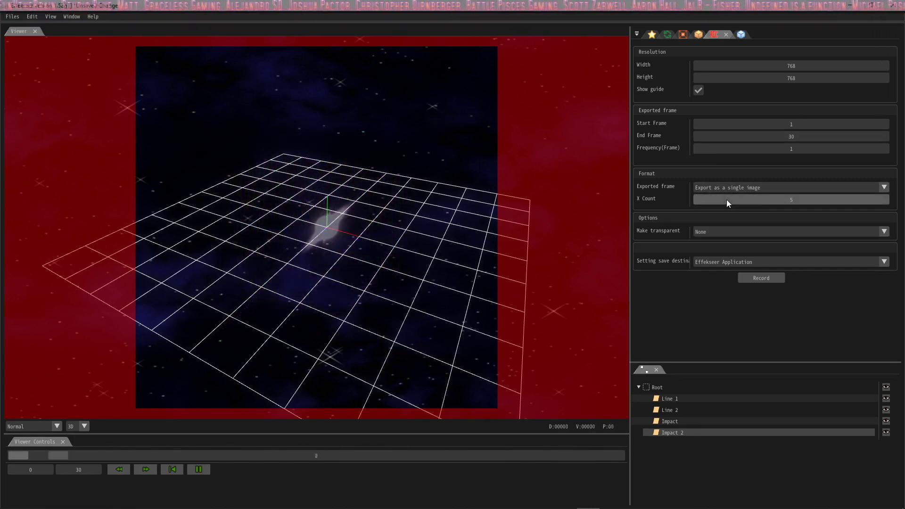
pyautogui.doubleClick(726, 200)
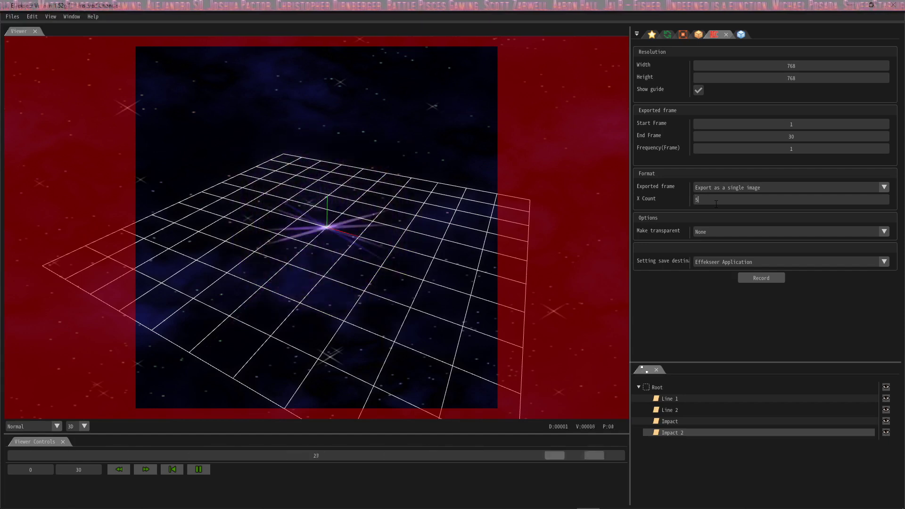
pyautogui.click(723, 233)
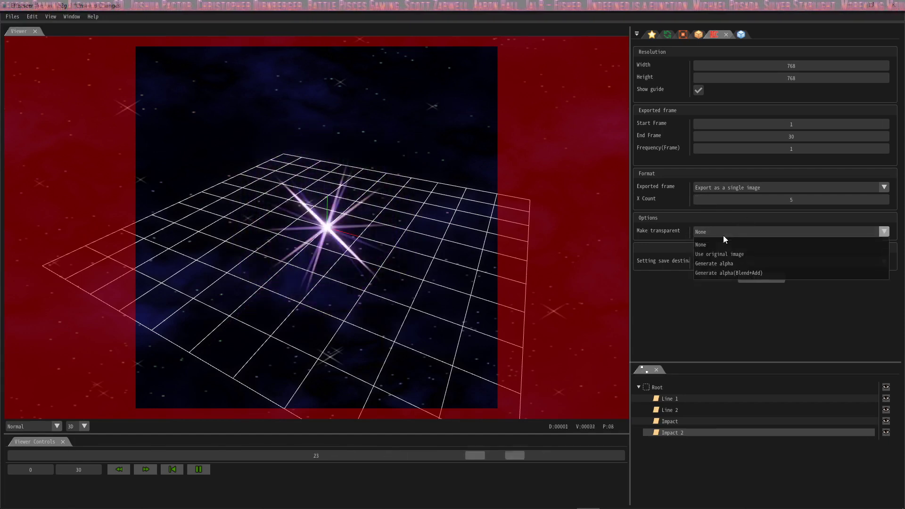
pyautogui.click(721, 264)
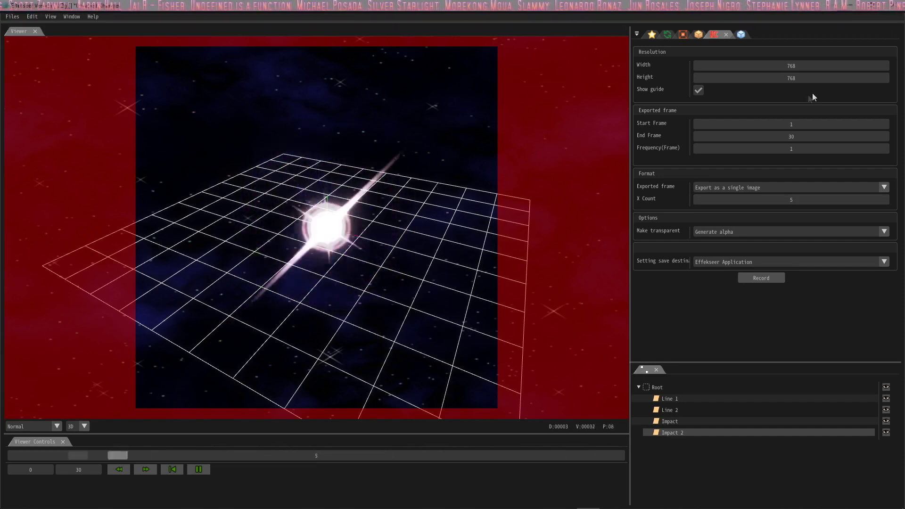
# - Record the effect to a PNG named ElfKisserHit01 in F:\RPG Maker\MV\The Amalgamation\img\animations
pyautogui.click(765, 277)
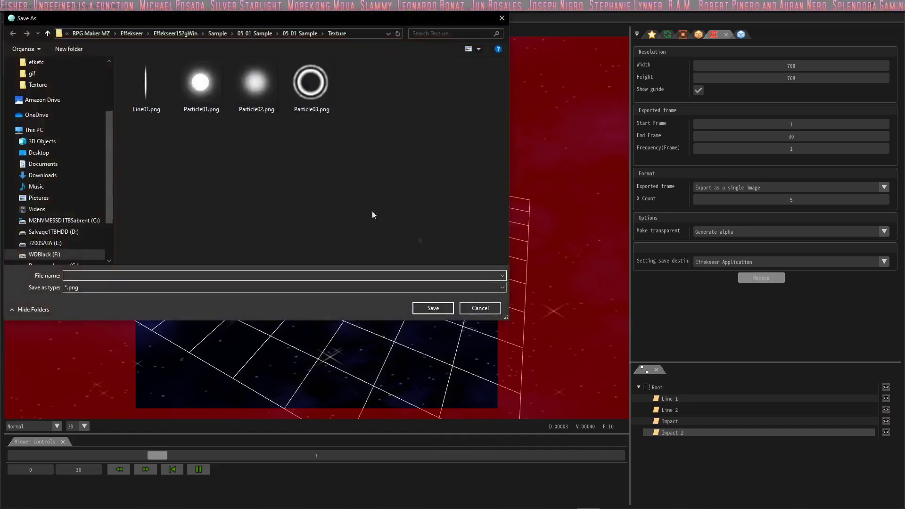
pyautogui.click(62, 255)
pyautogui.scroll(-10, 177, 215)
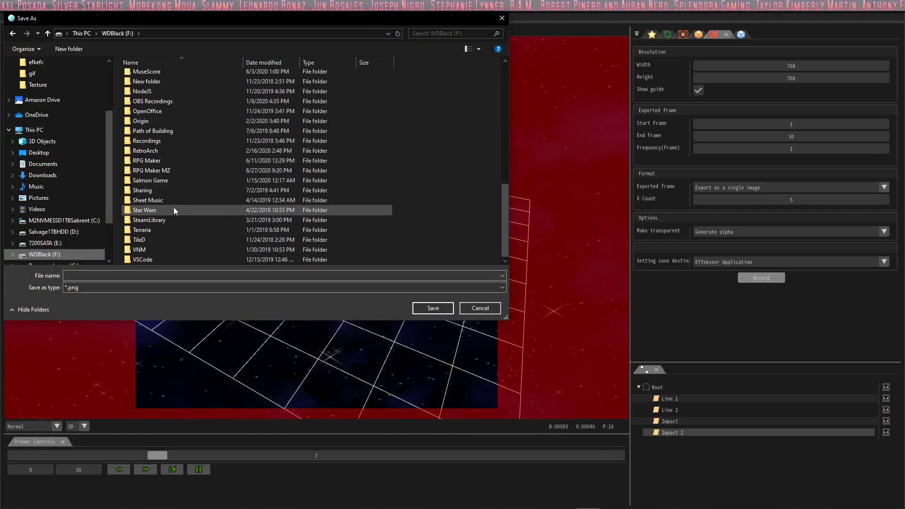
pyautogui.doubleClick(162, 162)
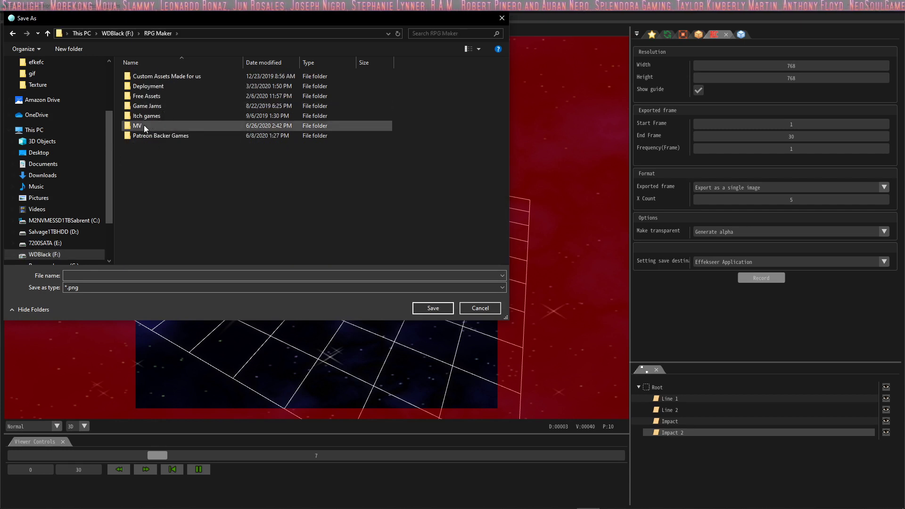
pyautogui.doubleClick(152, 125)
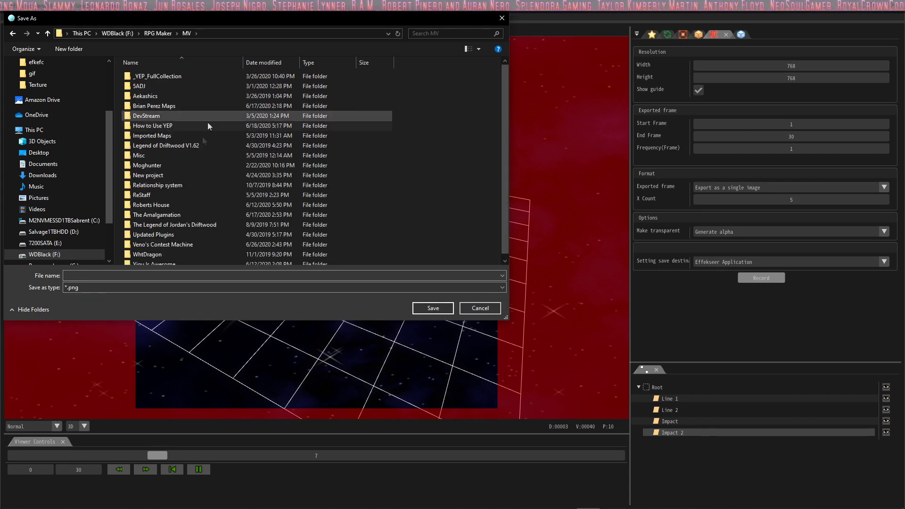
pyautogui.doubleClick(171, 215)
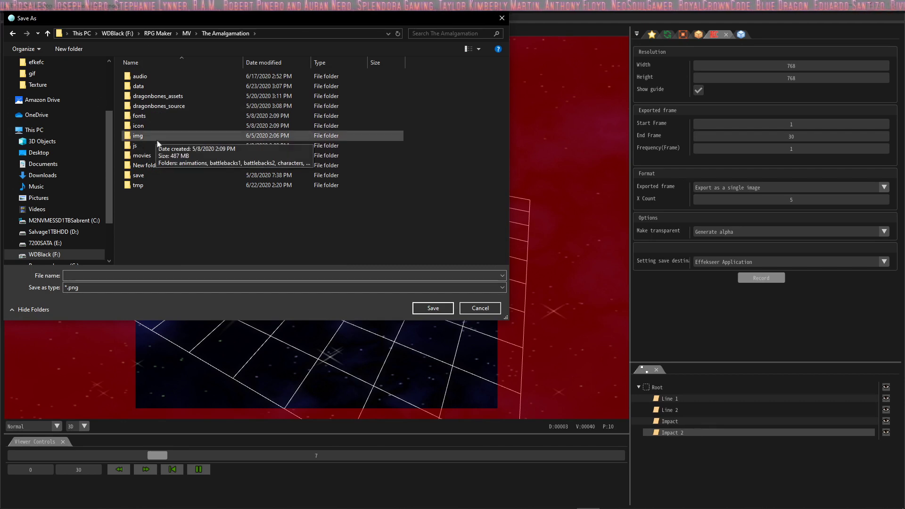
pyautogui.doubleClick(125, 136)
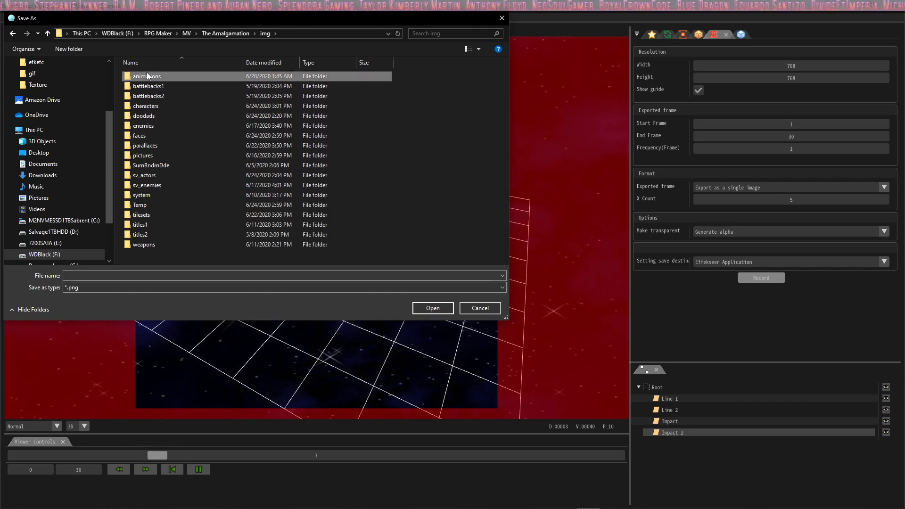
pyautogui.doubleClick(141, 76)
pyautogui.click(84, 277)
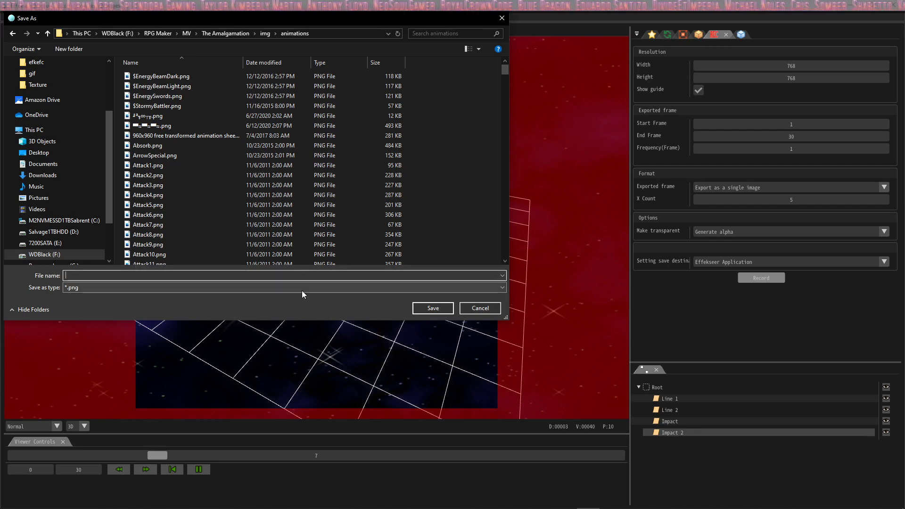
pyautogui.write('ElfKisserHit01')
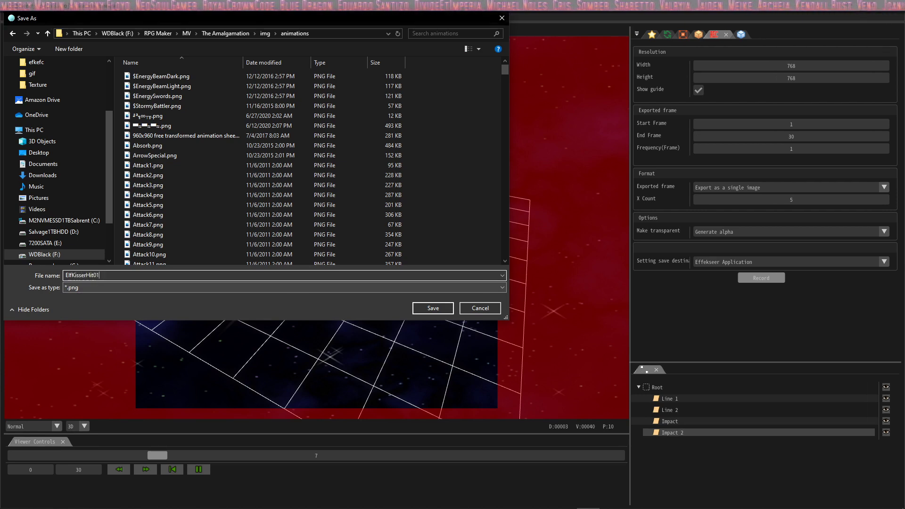
pyautogui.press('Return')
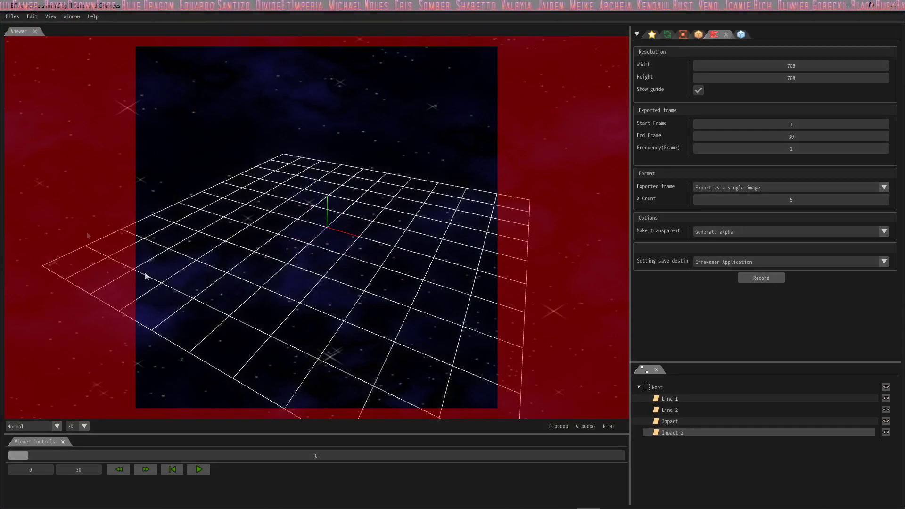
# - Bring up ElfKisserHit01.png in Photoshop and look over the frames of the exported sprite sheet
pyautogui.moveTo(576, 503)
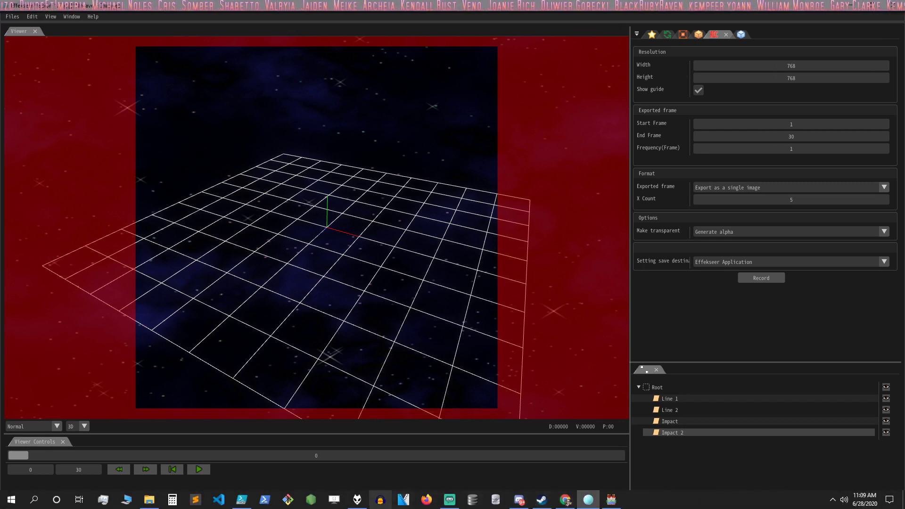
pyautogui.click(357, 500)
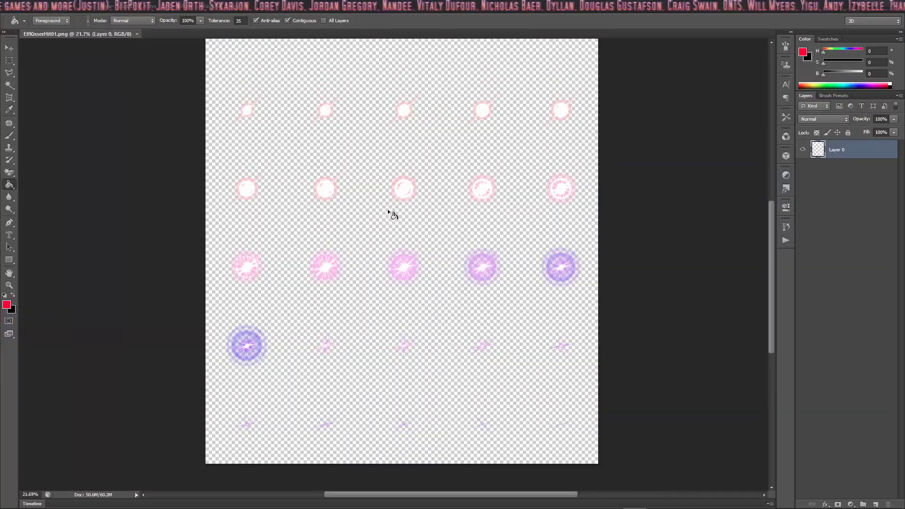
pyautogui.scroll(3, 388, 209)
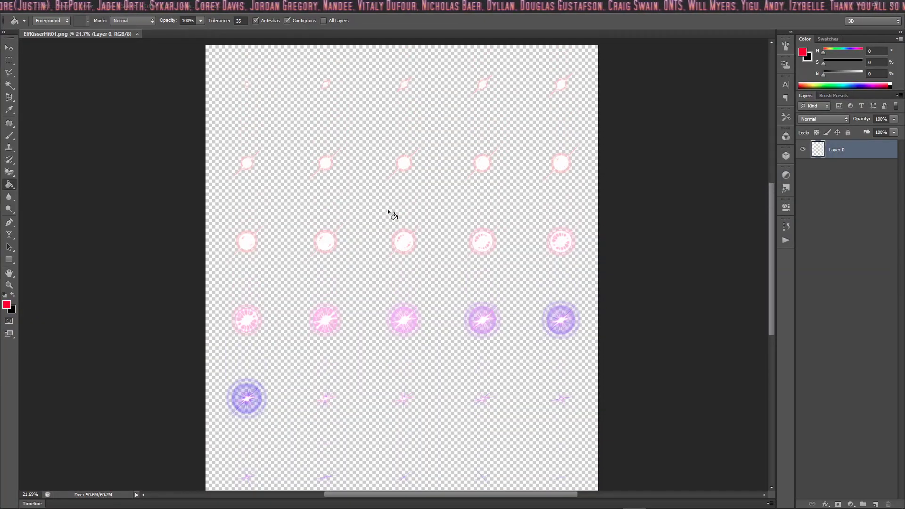
pyautogui.scroll(-1, 387, 209)
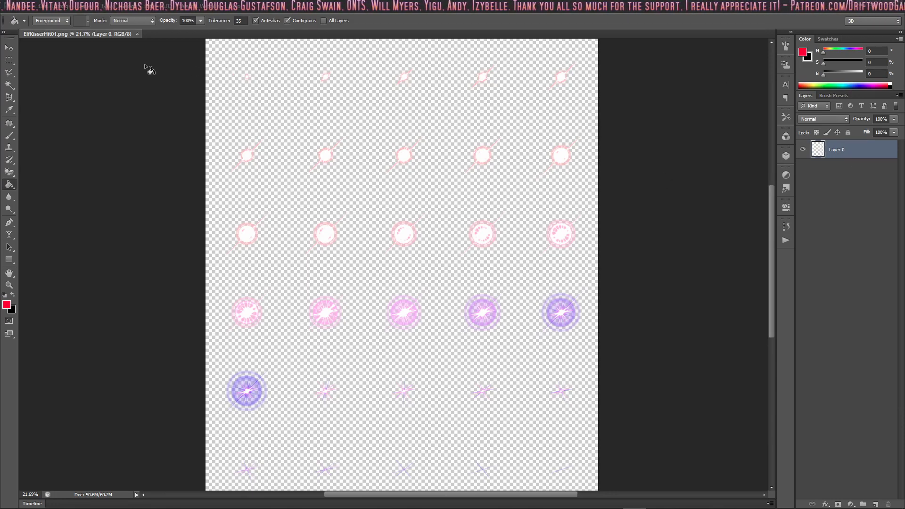
# - Resize the ElfKisserHit01.png image to 25 percent of its width and height with proportions constrained
pyautogui.click(61, 5)
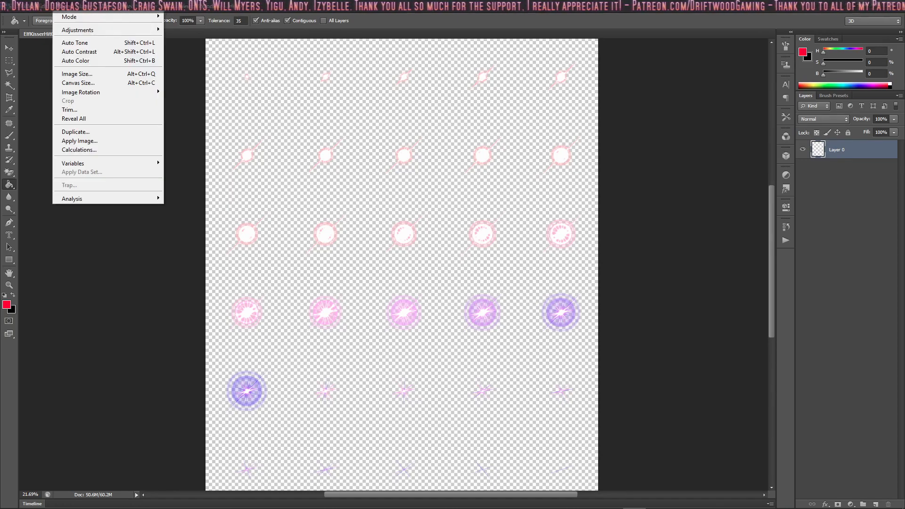
pyautogui.click(83, 78)
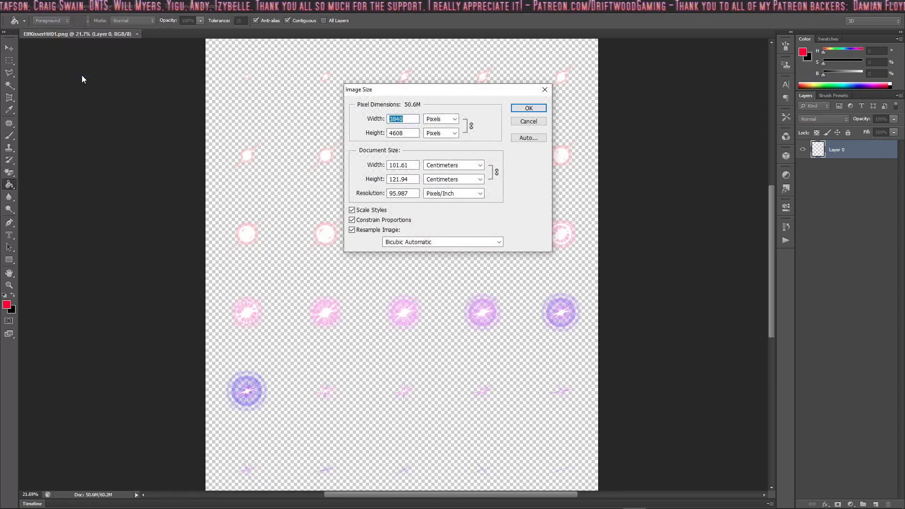
pyautogui.click(455, 119)
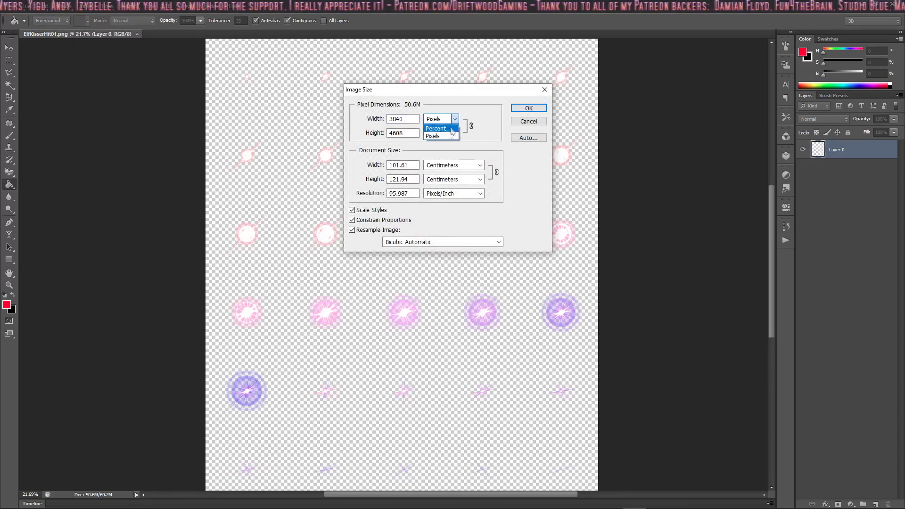
pyautogui.click(450, 129)
pyautogui.click(414, 119)
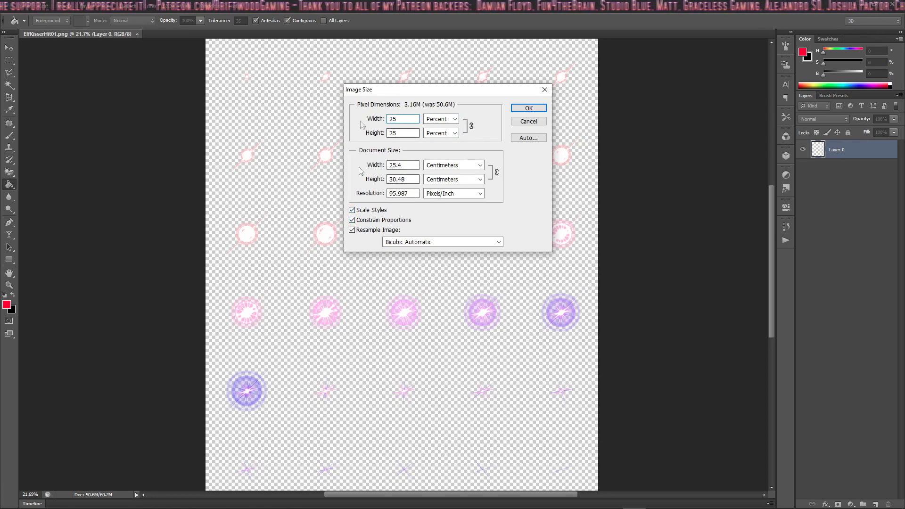
pyautogui.click(530, 109)
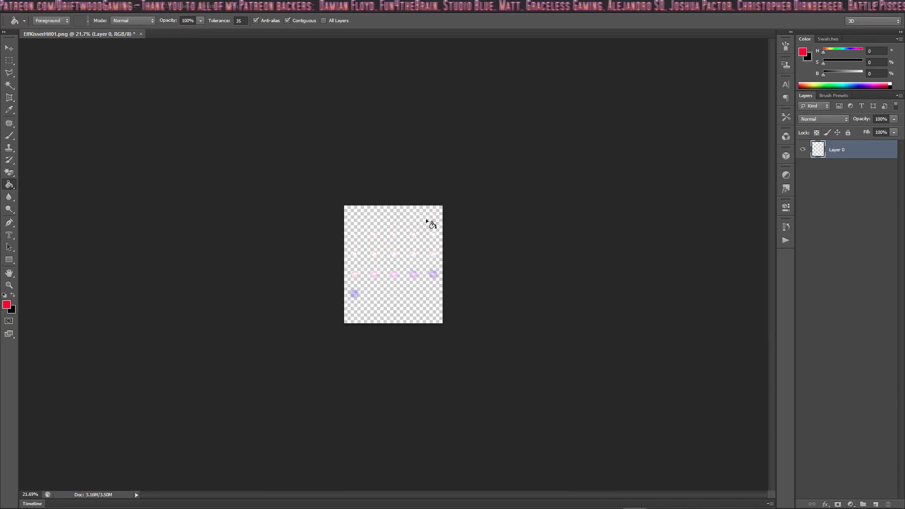
# - Check the scaled-down sprite sheet up close and save ElfKisserHit01.png
pyautogui.moveTo(399, 247); pyautogui.dragTo(449, 247)
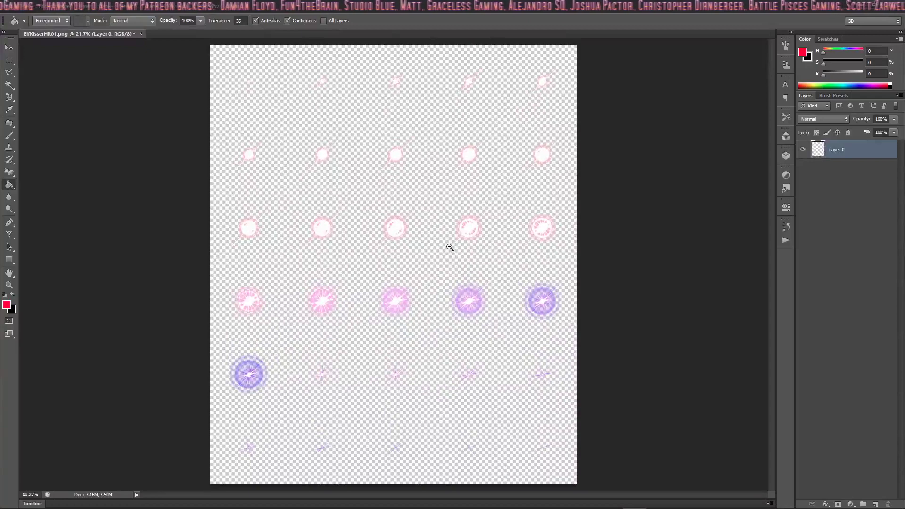
pyautogui.click(27, 7)
pyautogui.click(57, 106)
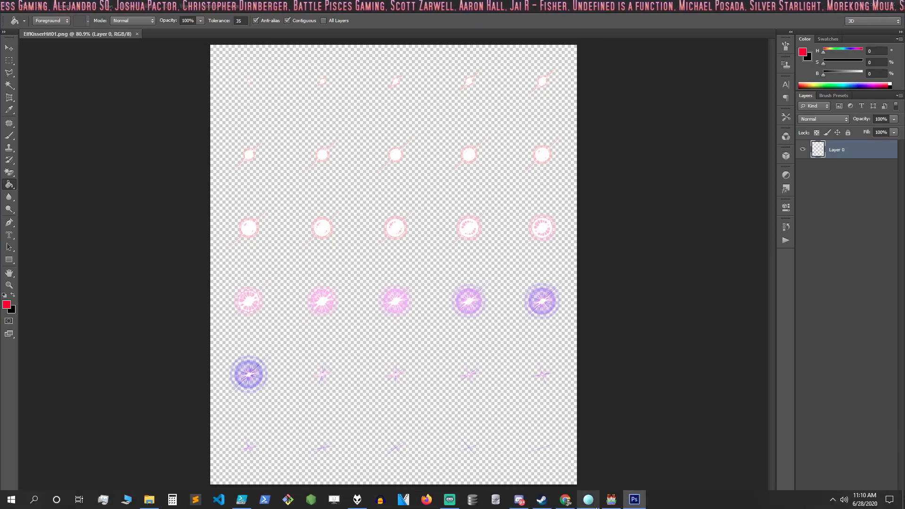
# - Switch to RPG Maker MV and duplicate the Glowing Light animation into empty slot 0597 of the database's animations
pyautogui.click(612, 500)
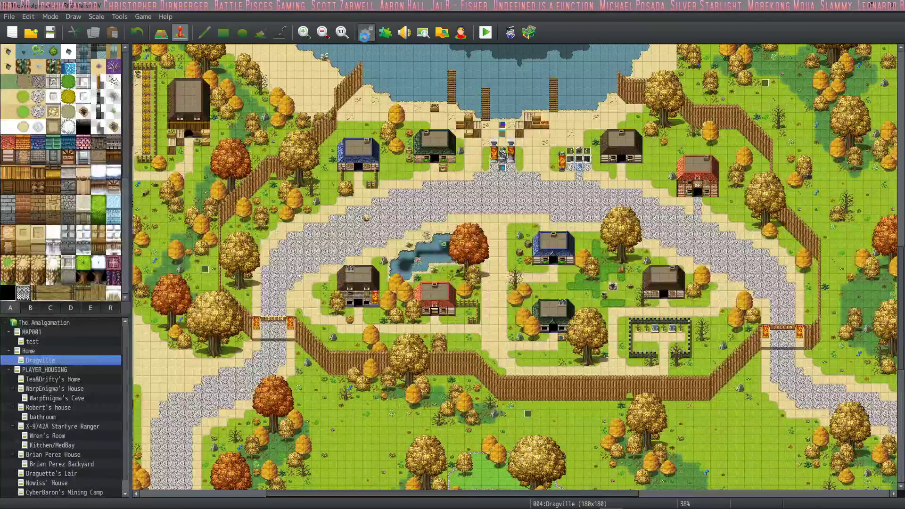
pyautogui.press('F9')
pyautogui.click(225, 241)
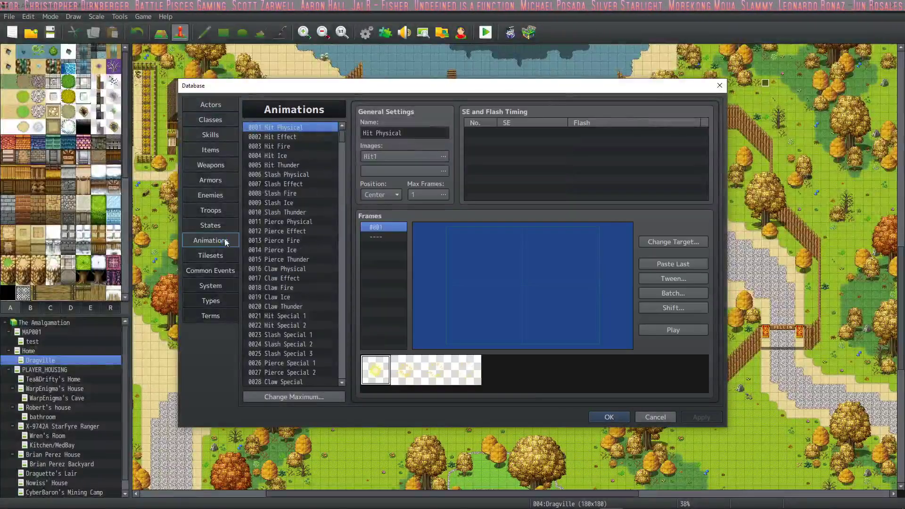
pyautogui.moveTo(340, 141); pyautogui.dragTo(342, 183)
pyautogui.click(298, 267)
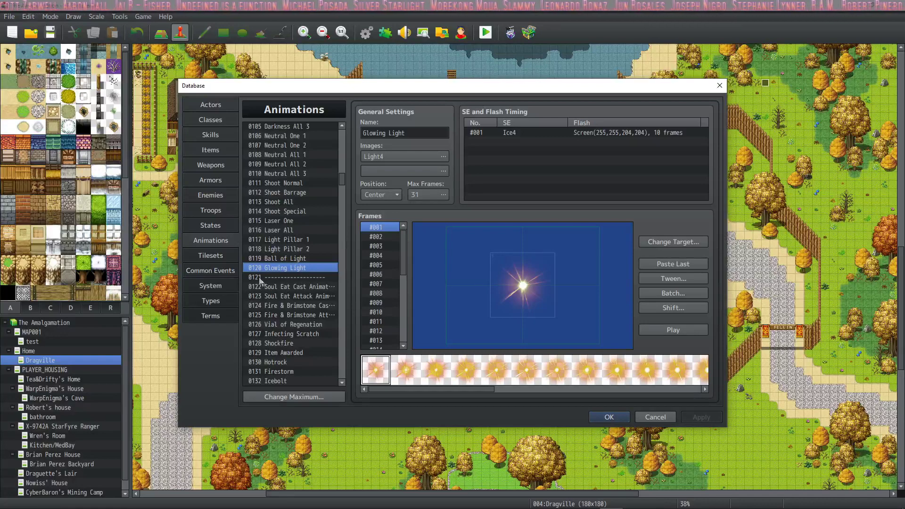
pyautogui.moveTo(343, 179); pyautogui.dragTo(344, 371)
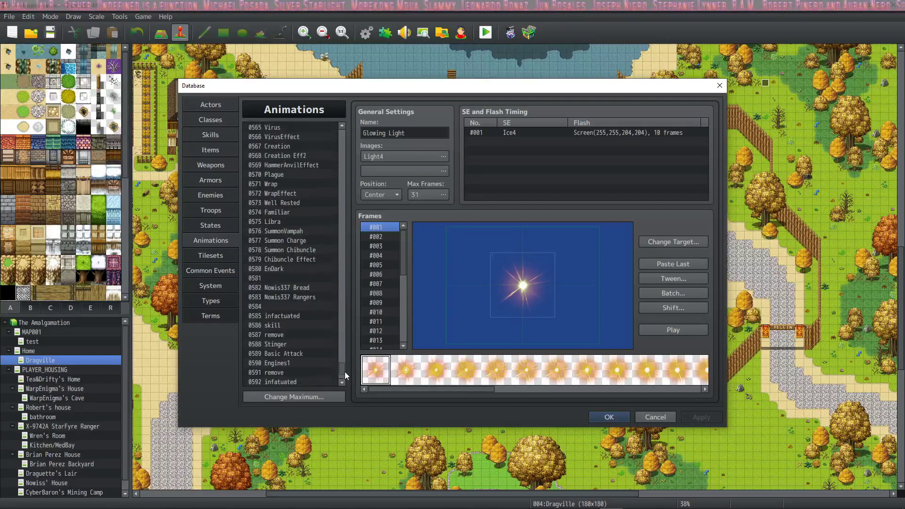
pyautogui.scroll(-3, 306, 353)
pyautogui.click(276, 353)
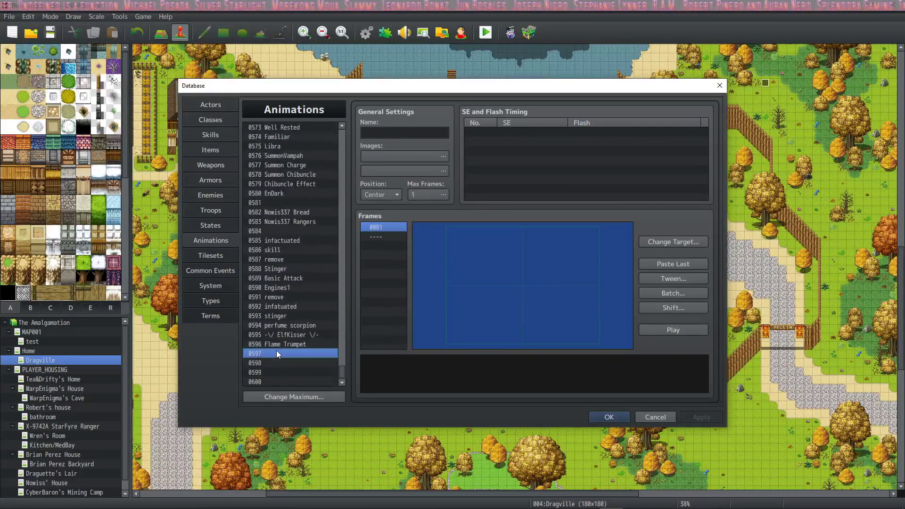
pyautogui.hotkey('ctrl', 'v')
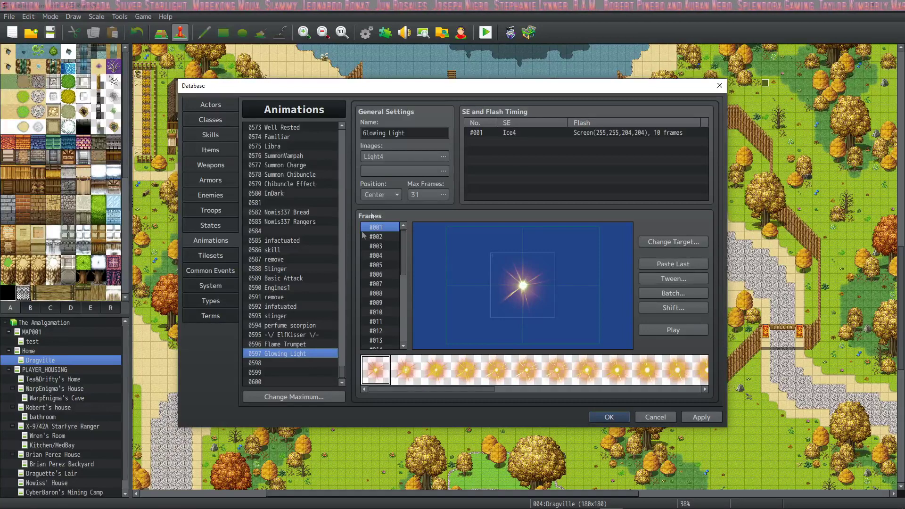
# - Set the first image of the copied Glowing Light animation in slot 0597 to ElfKisserHit01
pyautogui.click(444, 157)
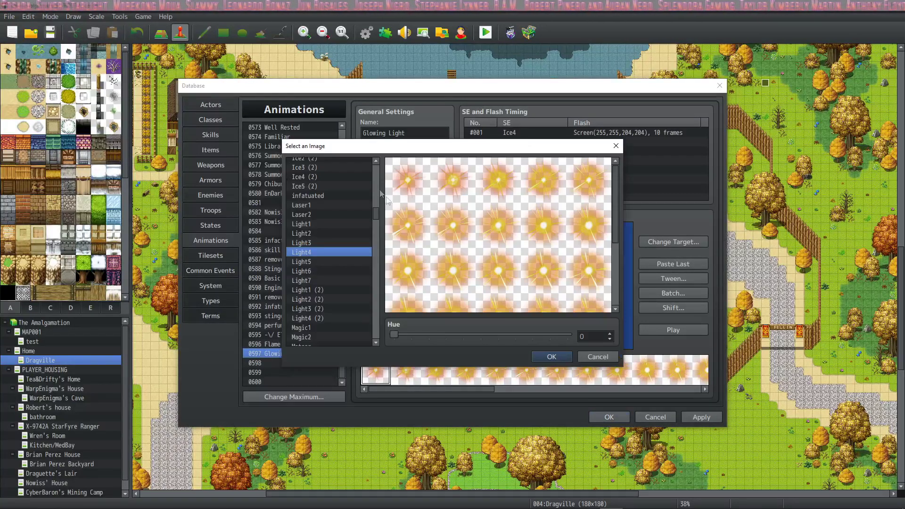
pyautogui.moveTo(400, 151); pyautogui.dragTo(402, 185)
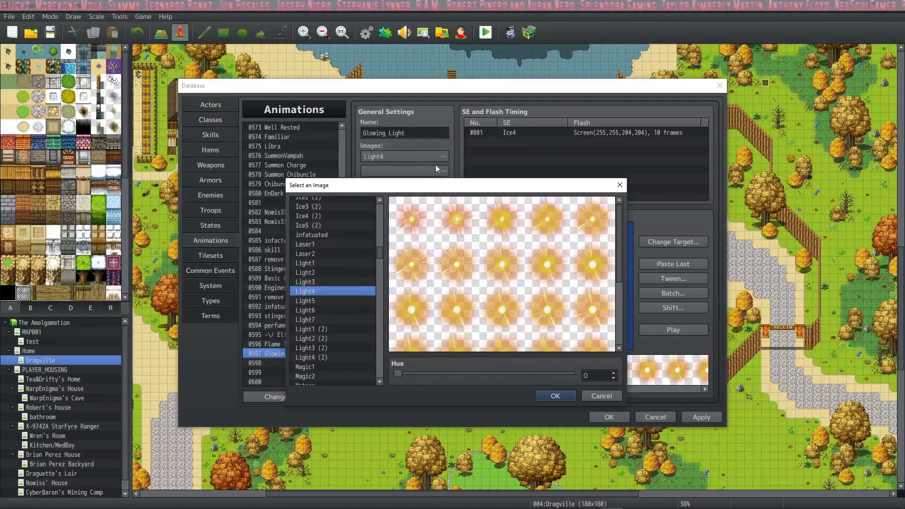
pyautogui.moveTo(378, 253); pyautogui.dragTo(378, 234)
pyautogui.click(346, 223)
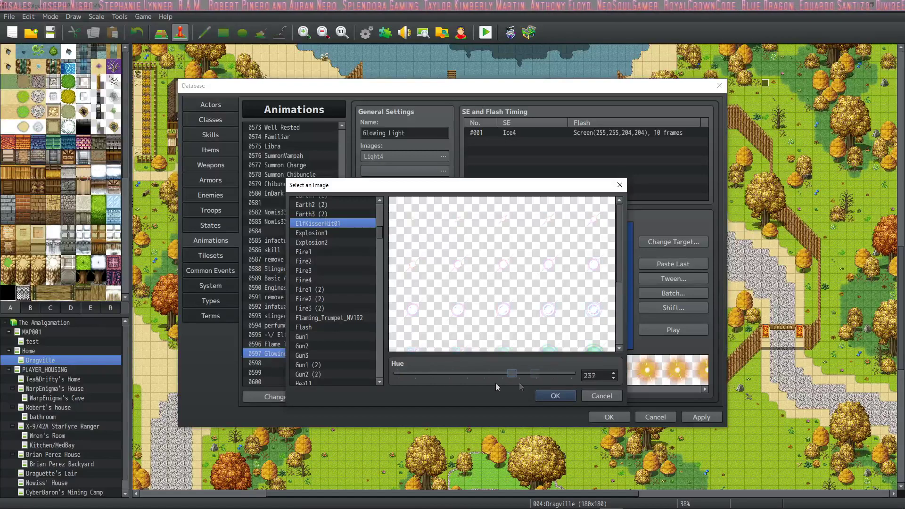
pyautogui.click(551, 396)
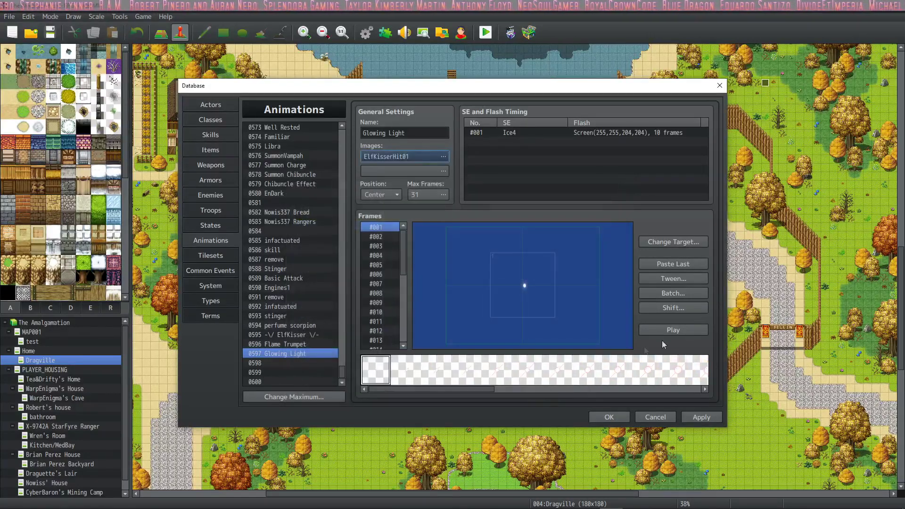
# - Preview the 0597 Glowing Light animation several times to examine how the ElfKisserHit01 frames play
pyautogui.click(682, 331)
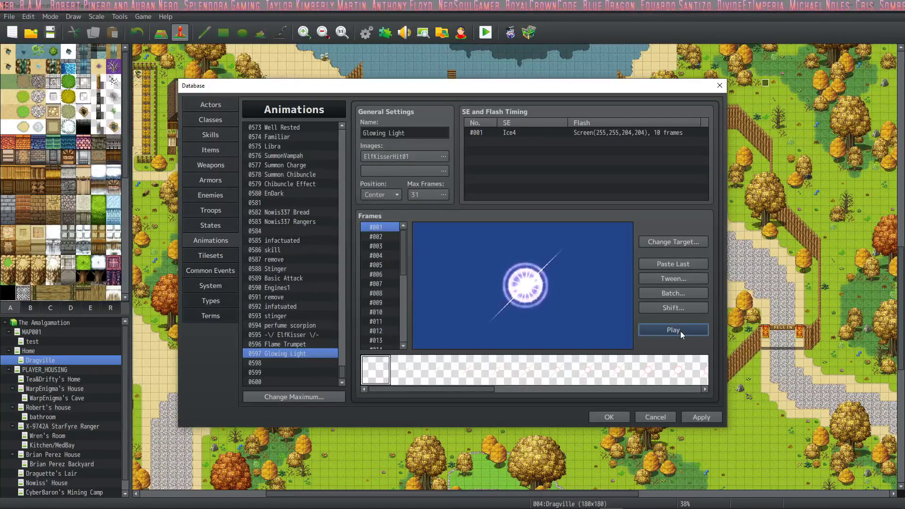
pyautogui.click(680, 332)
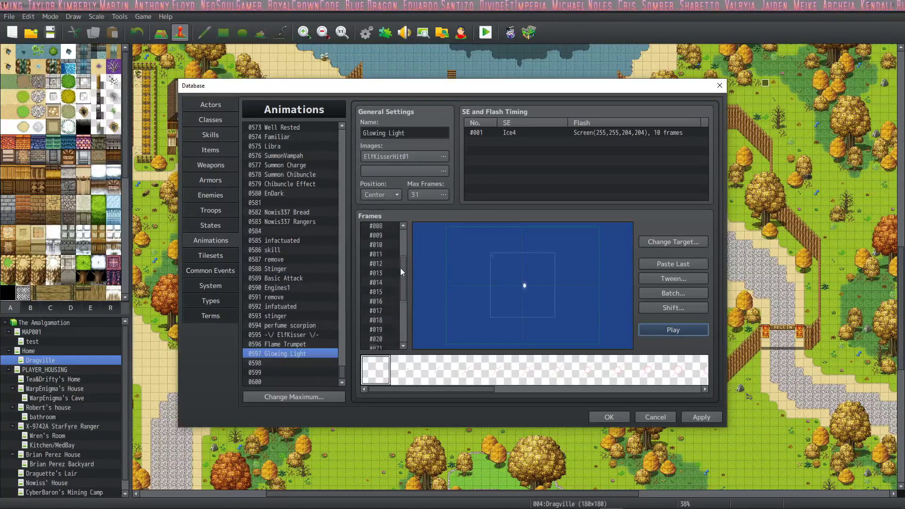
pyautogui.click(683, 333)
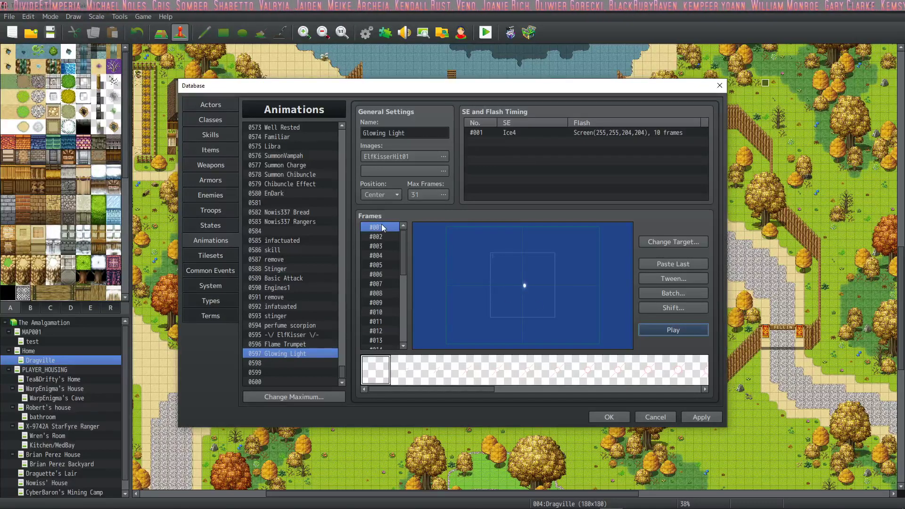
pyautogui.click(674, 332)
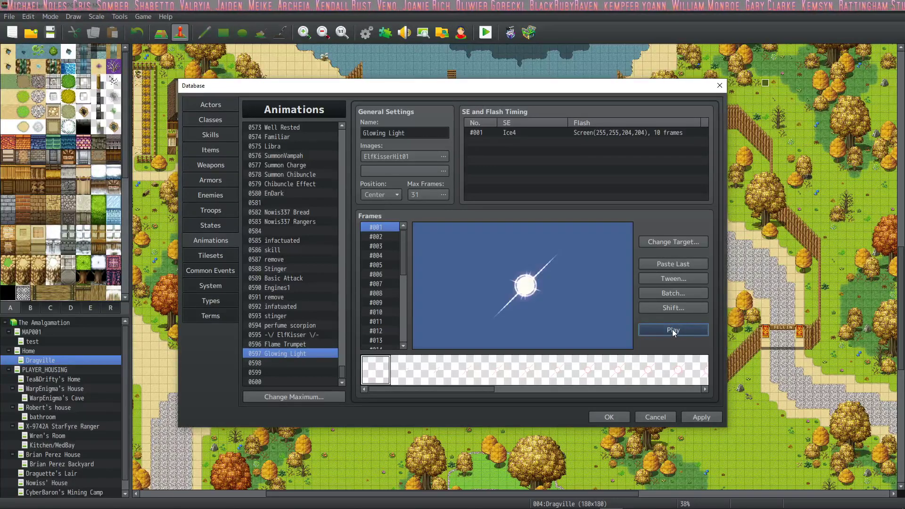
pyautogui.click(674, 330)
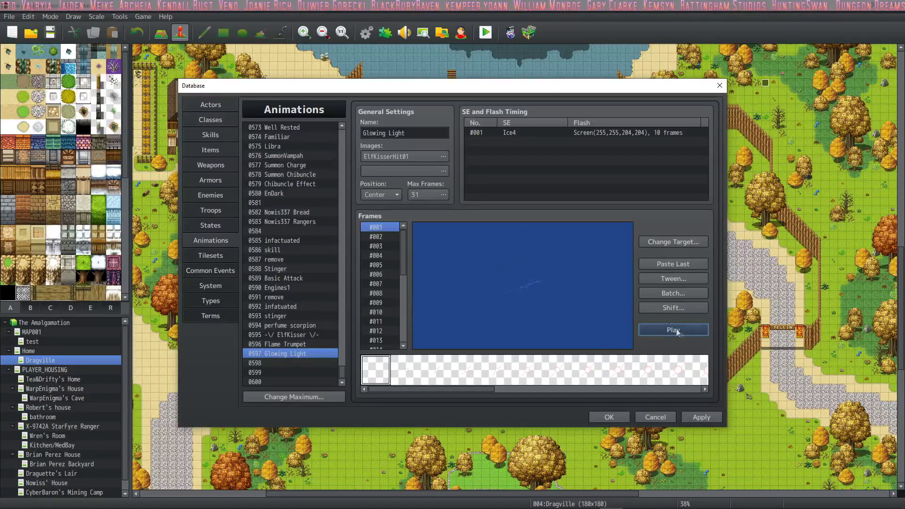
pyautogui.click(680, 331)
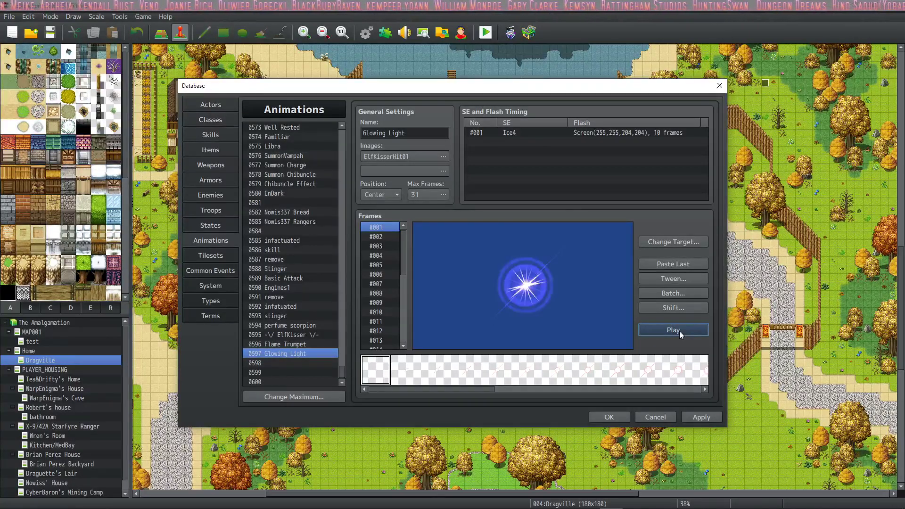
pyautogui.click(675, 334)
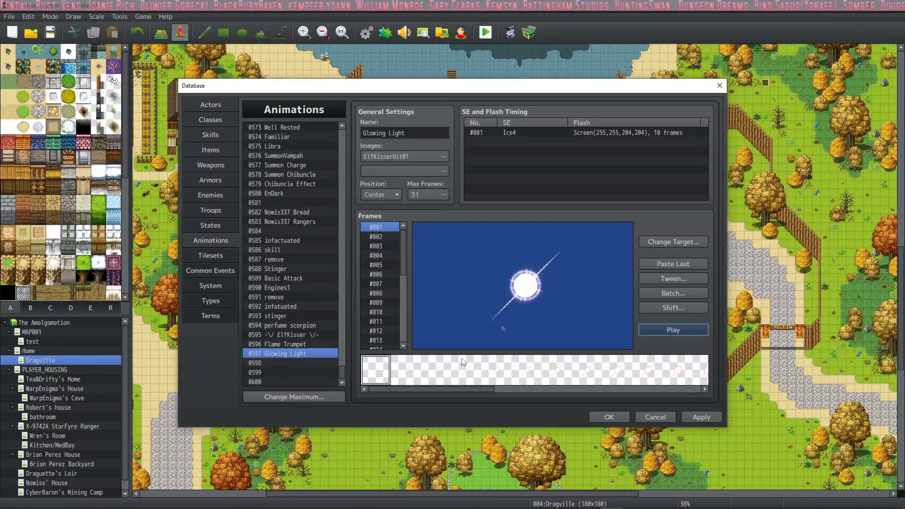
pyautogui.click(649, 333)
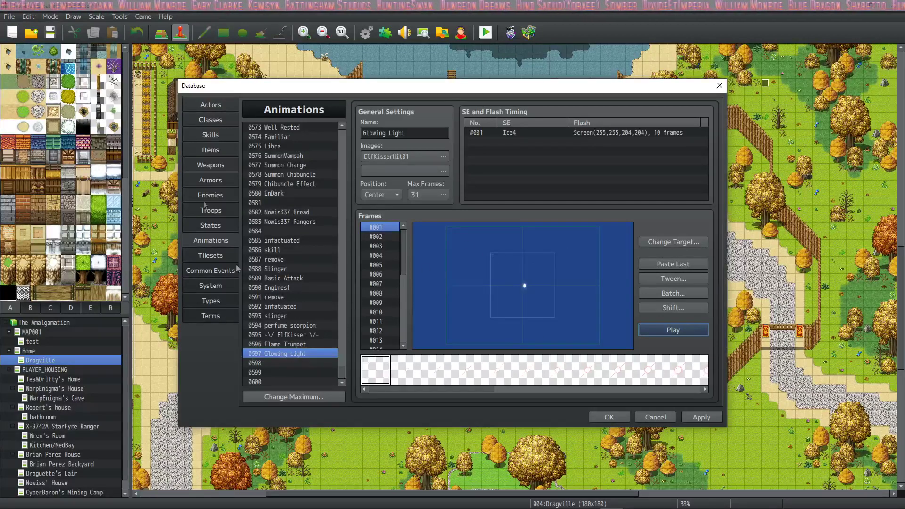
# - View the Exacerbation Sting skill, and accept the database changes
pyautogui.click(211, 134)
pyautogui.click(295, 270)
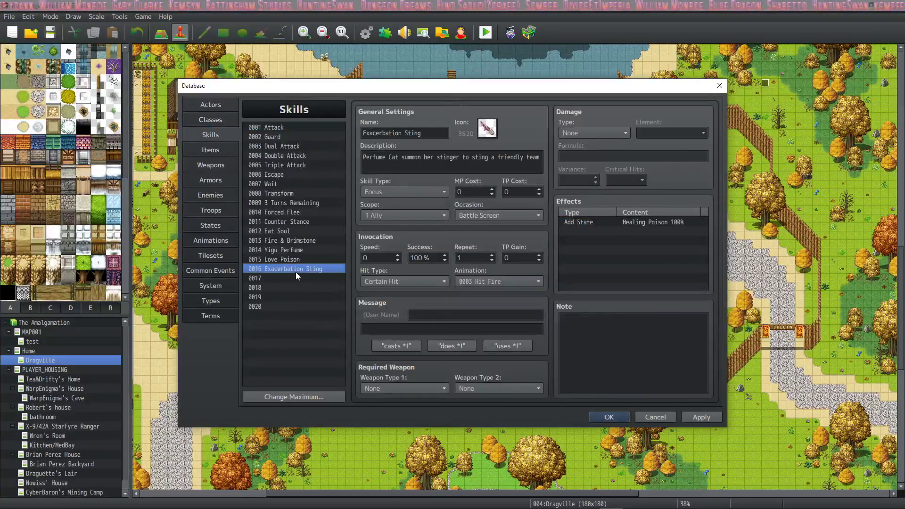
pyautogui.click(612, 419)
# - Change the Show Animation command of event EV003 on the Dragville map to 0597 Glowing Light and accept the event
pyautogui.doubleClick(504, 125)
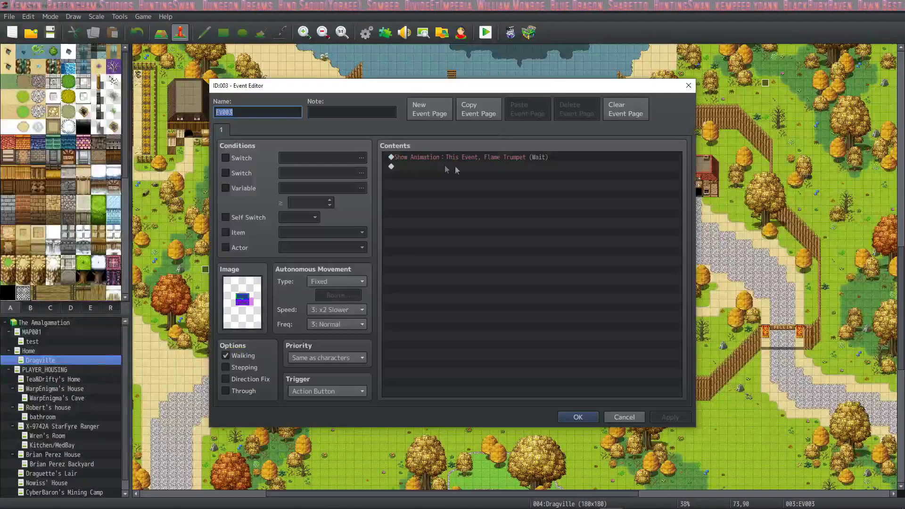
pyautogui.click(485, 157)
pyautogui.rightClick(485, 158)
pyautogui.click(503, 176)
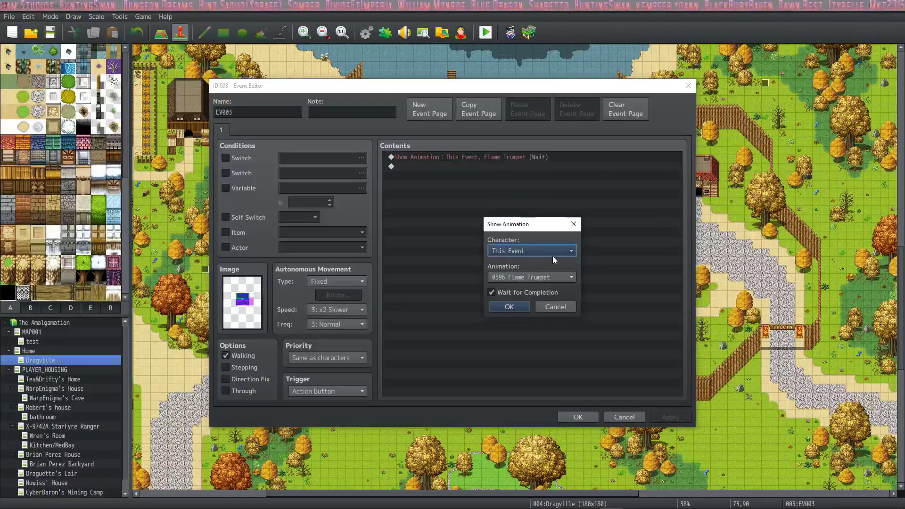
pyautogui.click(570, 253)
pyautogui.click(568, 250)
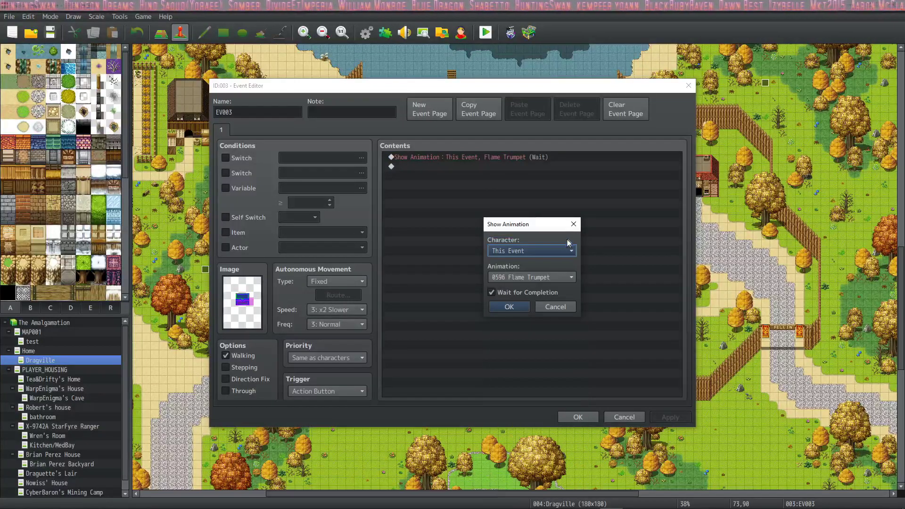
pyautogui.click(547, 277)
pyautogui.moveTo(616, 254); pyautogui.dragTo(613, 490)
pyautogui.scroll(-4, 566, 472)
pyautogui.click(542, 471)
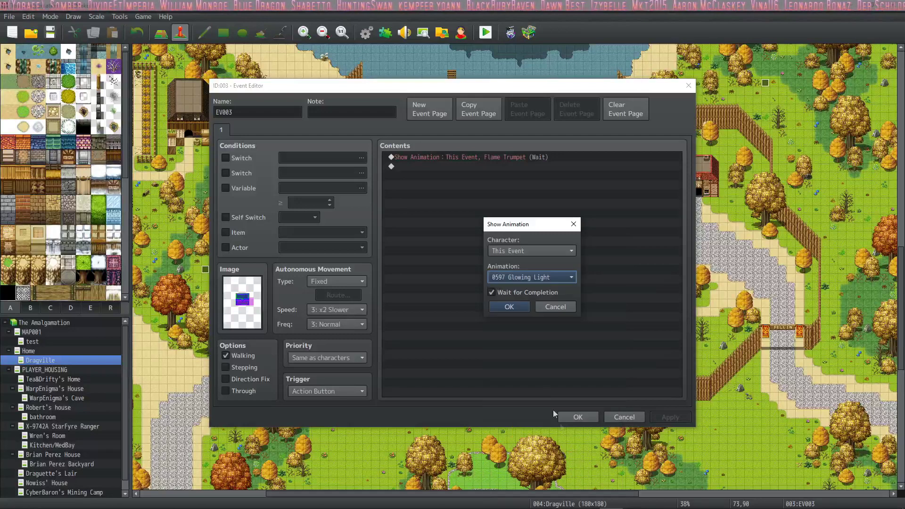
pyautogui.click(510, 307)
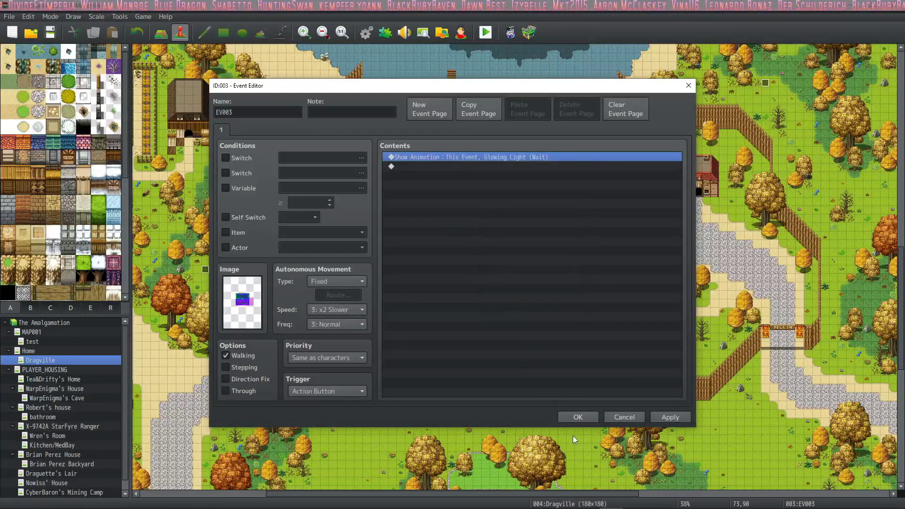
pyautogui.click(578, 417)
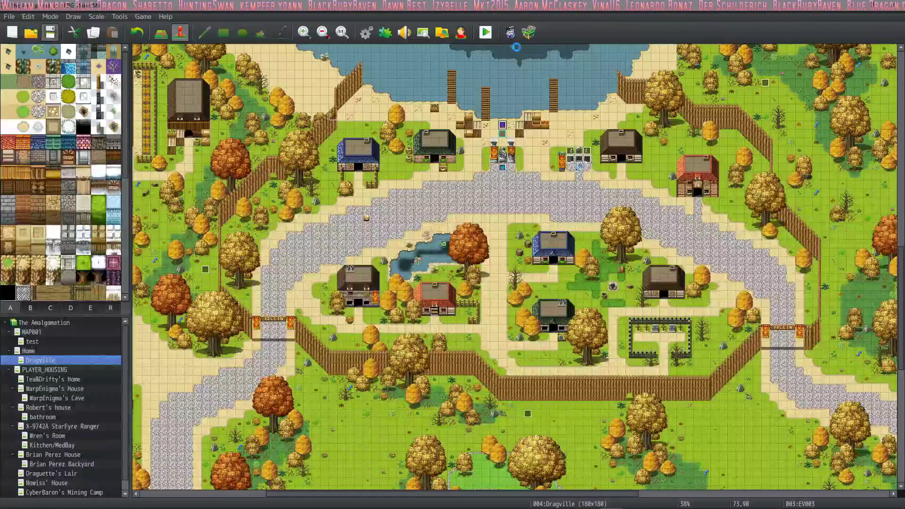
# - Start a playtest of the game and walk the party around the Dragville map
pyautogui.press('F12')
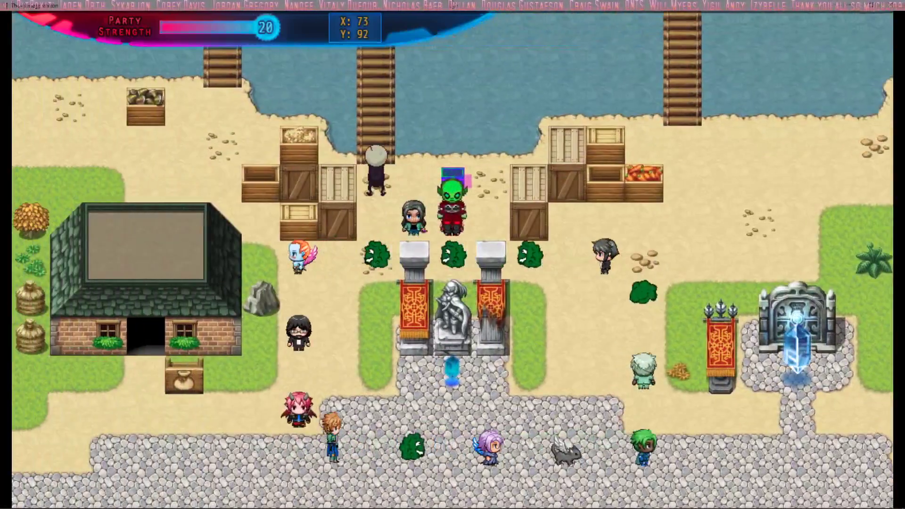
pyautogui.press('Down')
pyautogui.press('Down')
pyautogui.press('Down')
pyautogui.press('Down')
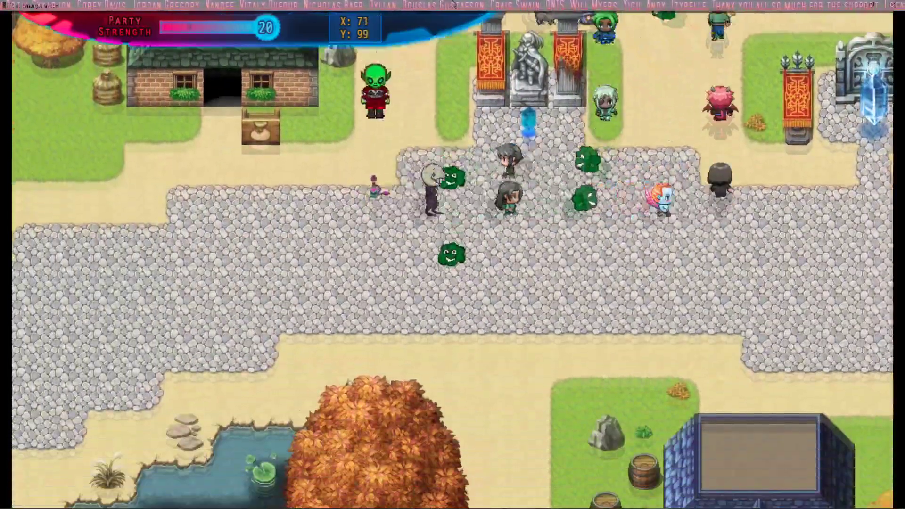
pyautogui.press('Right')
pyautogui.press('Right')
pyautogui.press('Right')
pyautogui.press('Right')
pyautogui.press('Right')
pyautogui.press('Right')
pyautogui.press('Right')
pyautogui.press('Right')
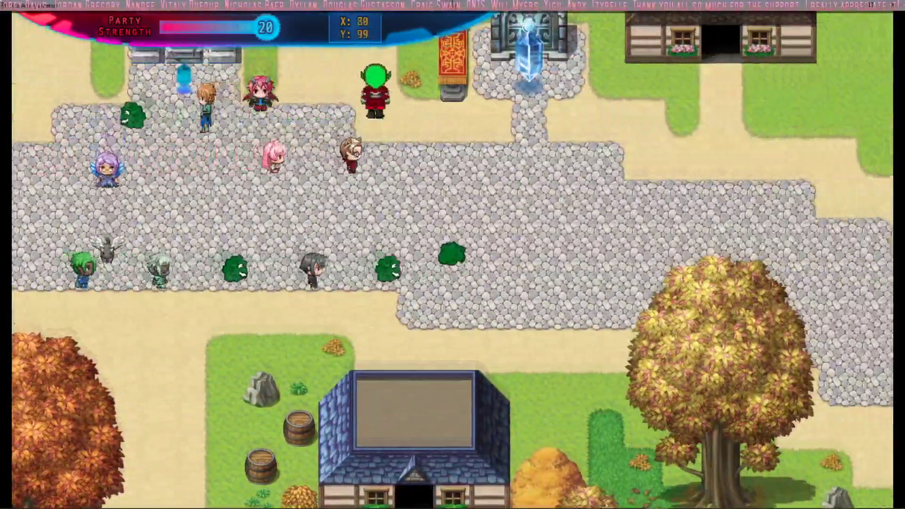
pyautogui.press('Up')
pyautogui.press('Up')
pyautogui.press('Up')
pyautogui.press('Up')
pyautogui.press('Right')
pyautogui.press('Right')
pyautogui.press('Right')
pyautogui.press('Right')
pyautogui.press('Right')
pyautogui.press('Down')
pyautogui.press('Down')
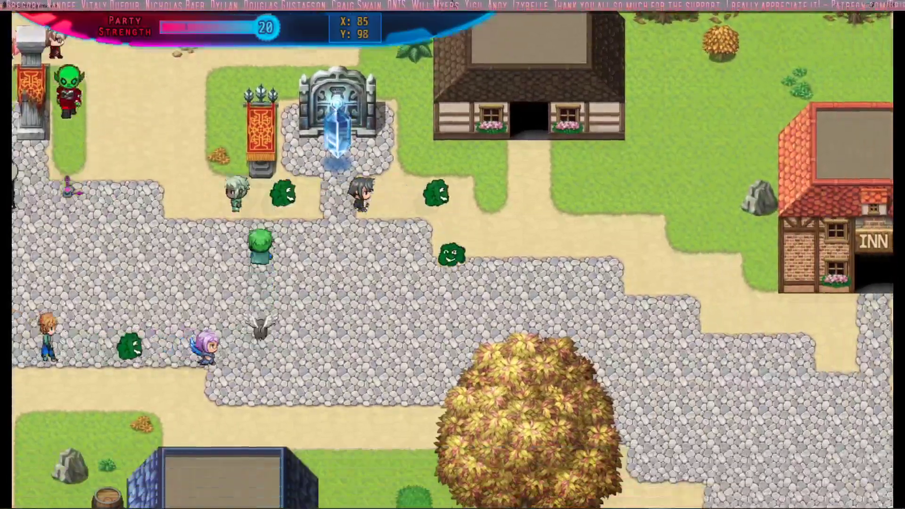
pyautogui.press('Left')
pyautogui.press('Left')
pyautogui.press('Left')
pyautogui.press('Down')
pyautogui.press('Down')
pyautogui.press('Left')
pyautogui.press('Left')
pyautogui.press('Left')
pyautogui.press('Left')
pyautogui.press('Left')
pyautogui.press('Down')
pyautogui.press('Left')
pyautogui.press('Left')
pyautogui.press('Left')
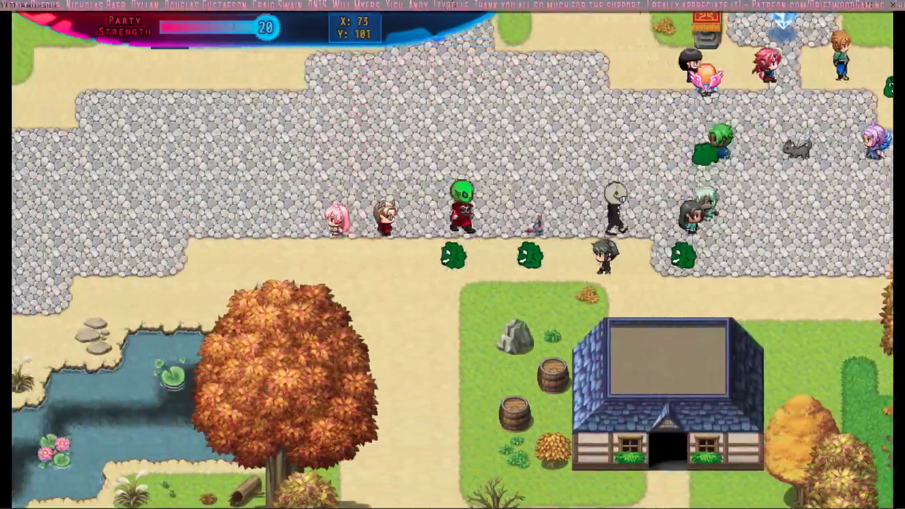
pyautogui.press('Left')
pyautogui.press('Left')
pyautogui.press('Left')
pyautogui.press('Up')
pyautogui.press('Up')
pyautogui.press('Up')
pyautogui.press('Up')
pyautogui.press('Up')
pyautogui.press('Up')
pyautogui.press('Up')
pyautogui.press('Up')
pyautogui.press('Up')
pyautogui.press('Right')
pyautogui.press('Right')
pyautogui.press('Right')
pyautogui.press('Right')
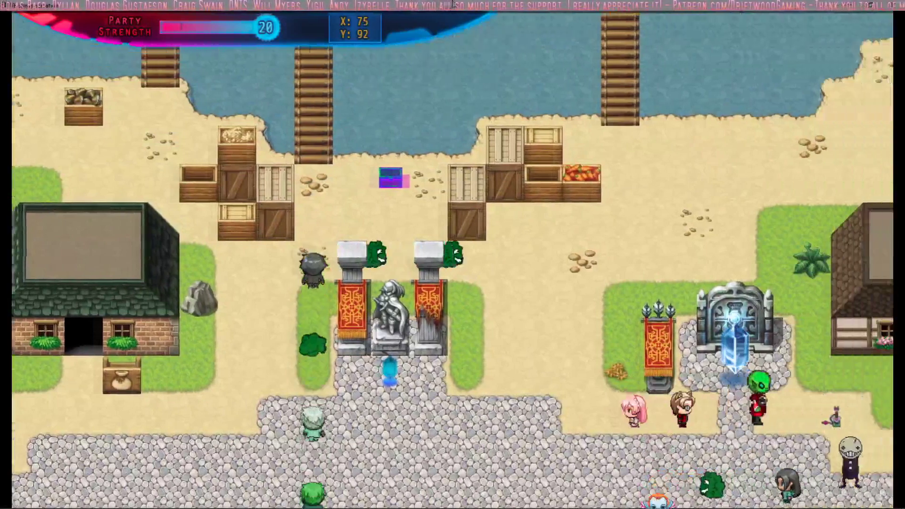
pyautogui.press('Down')
pyautogui.press('Down')
pyautogui.press('Down')
pyautogui.press('Down')
pyautogui.press('Down')
pyautogui.press('Down')
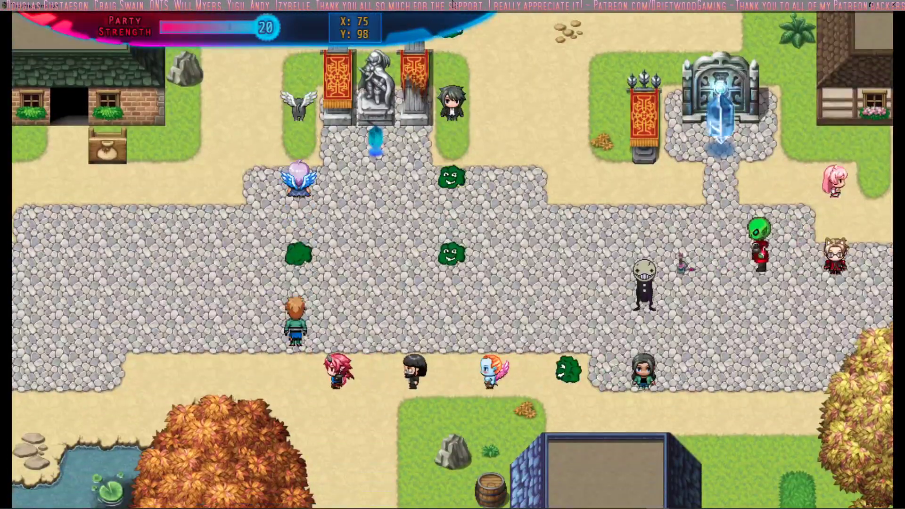